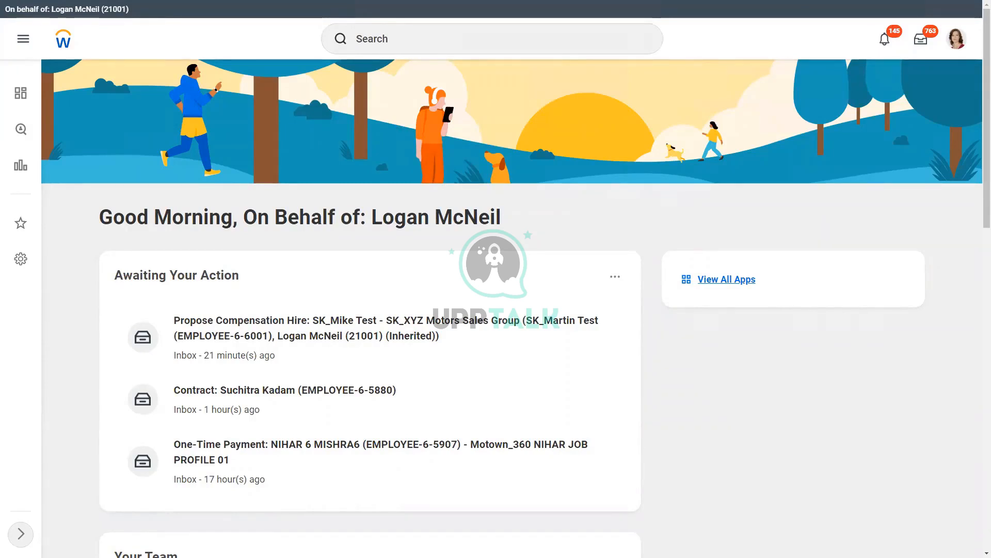
# Search for "rd: ww", open the WW Base Pay Details report definition and display its sharing options.
pyautogui.moveTo(496, 1)
pyautogui.click(532, 39)
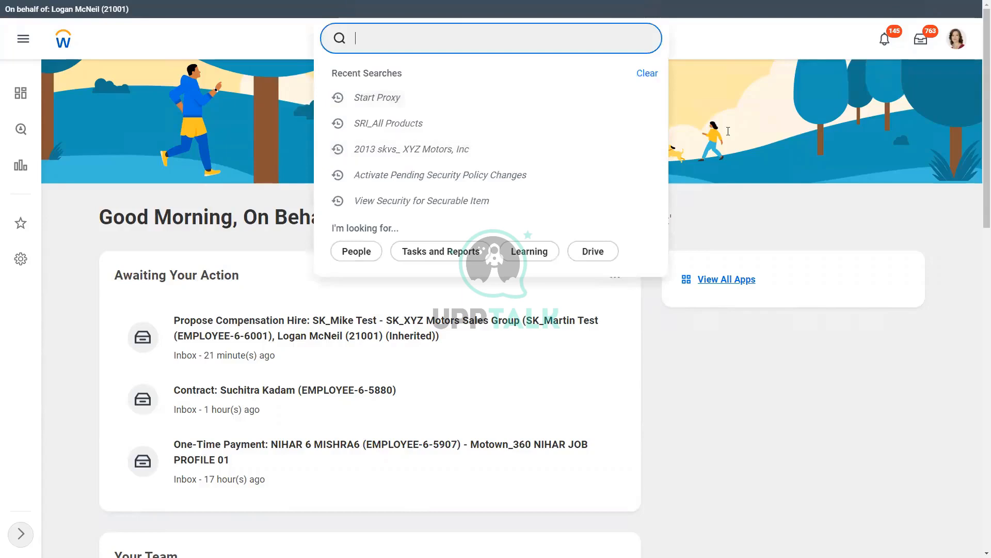
pyautogui.write('rd: ww')
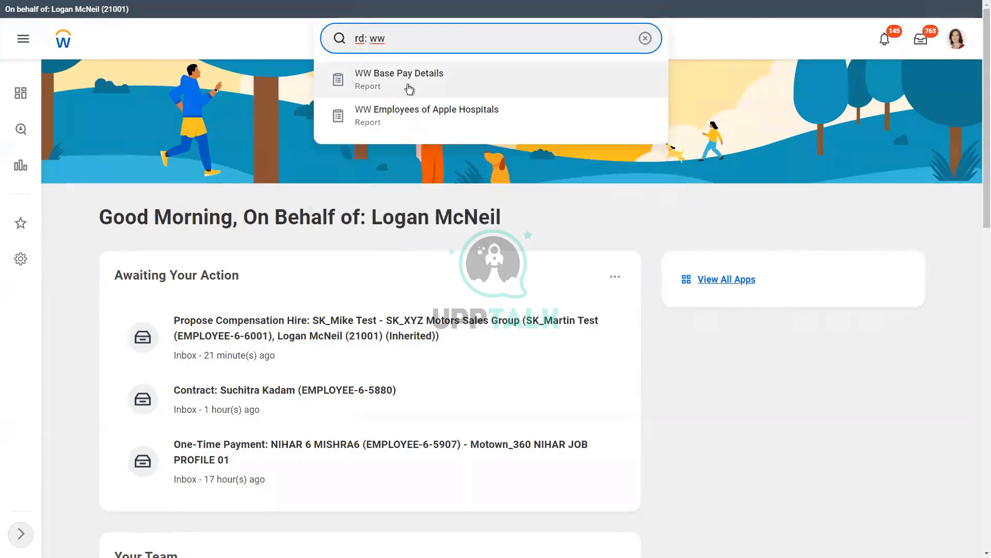
pyautogui.click(407, 84)
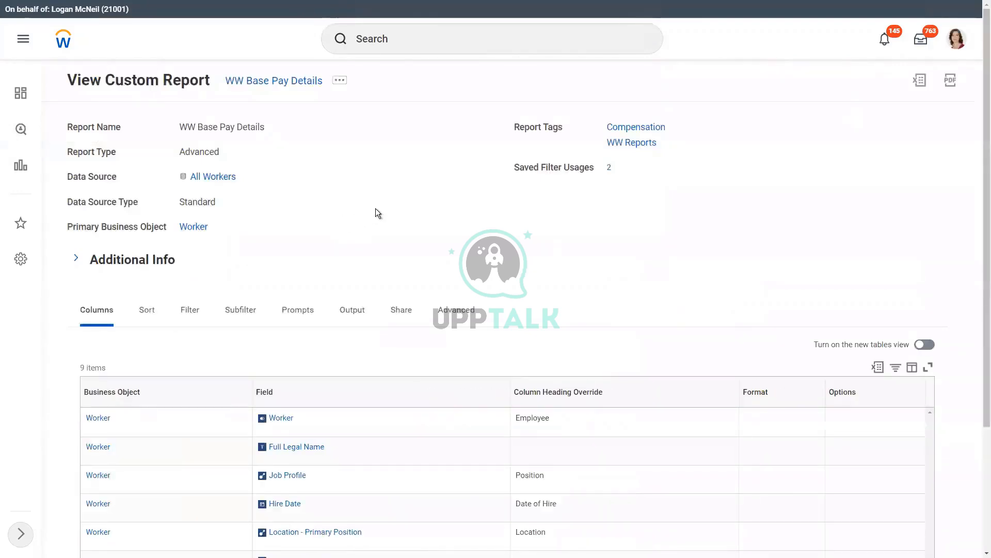
pyautogui.click(407, 326)
pyautogui.scroll(-1, 411, 255)
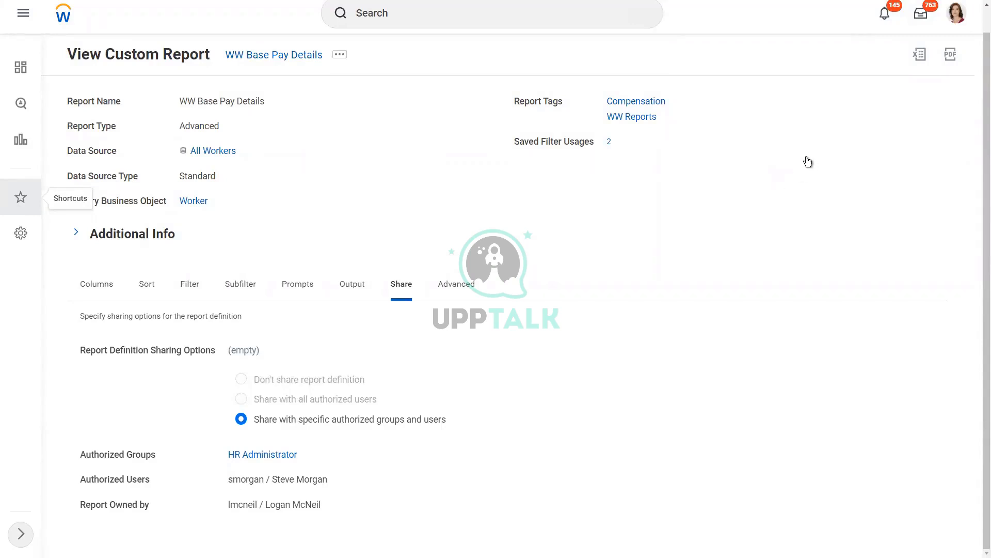
# Start scheduling the WW Base Pay Details report with the run frequency Daily Recurrence.
pyautogui.click(340, 56)
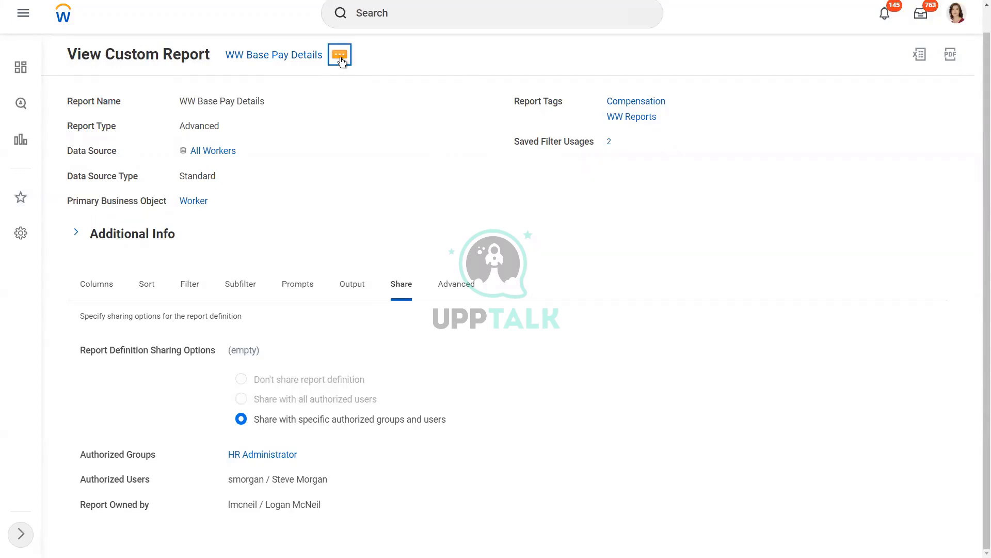
pyautogui.click(340, 59)
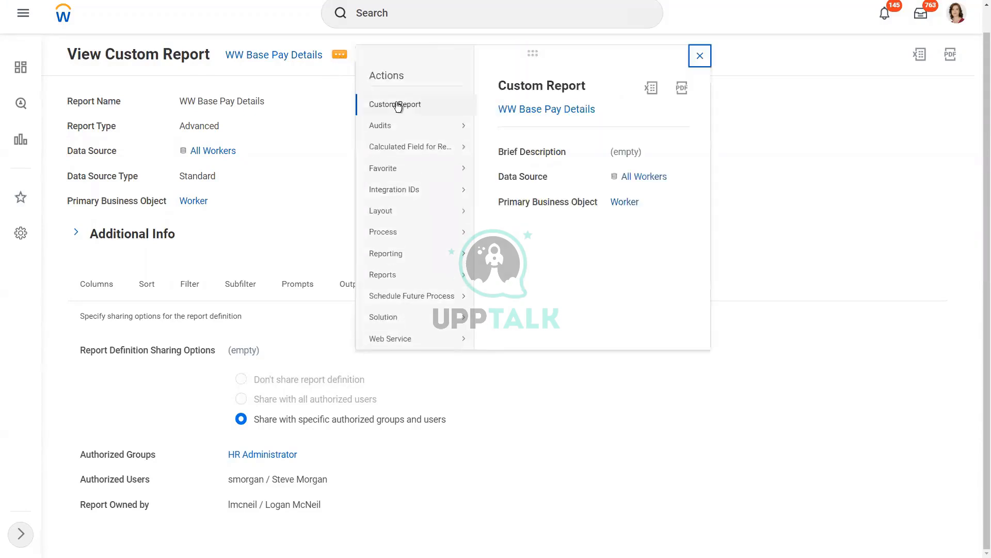
pyautogui.moveTo(399, 107)
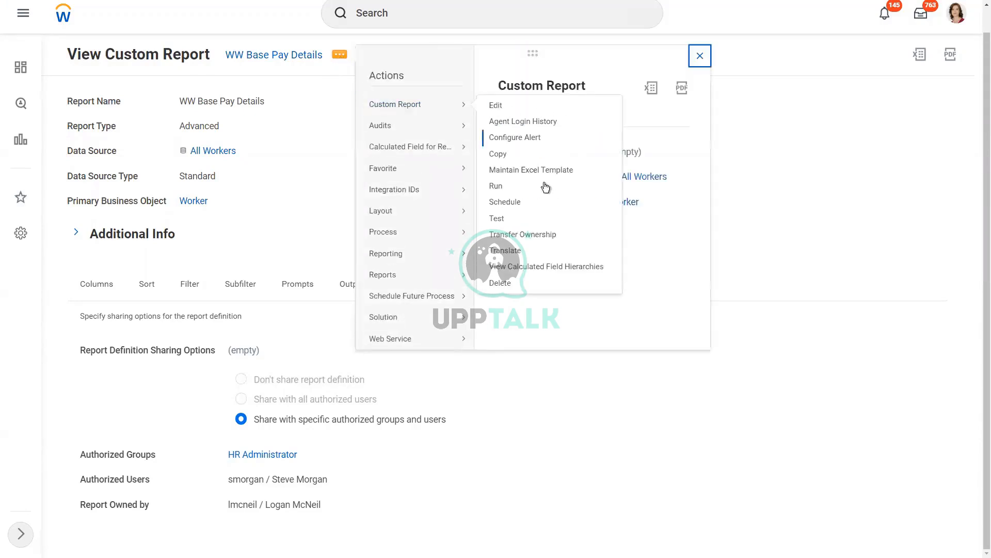
pyautogui.click(513, 202)
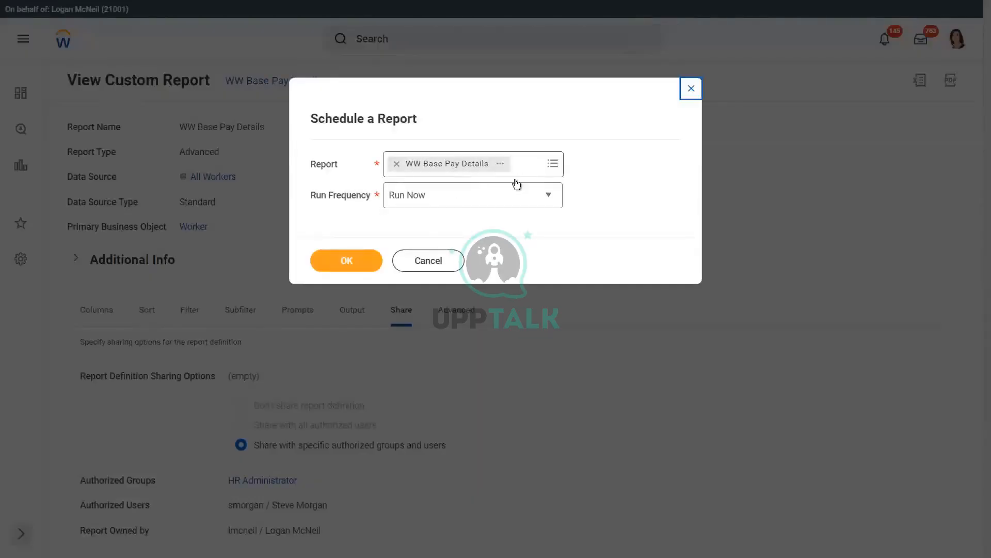
pyautogui.click(439, 201)
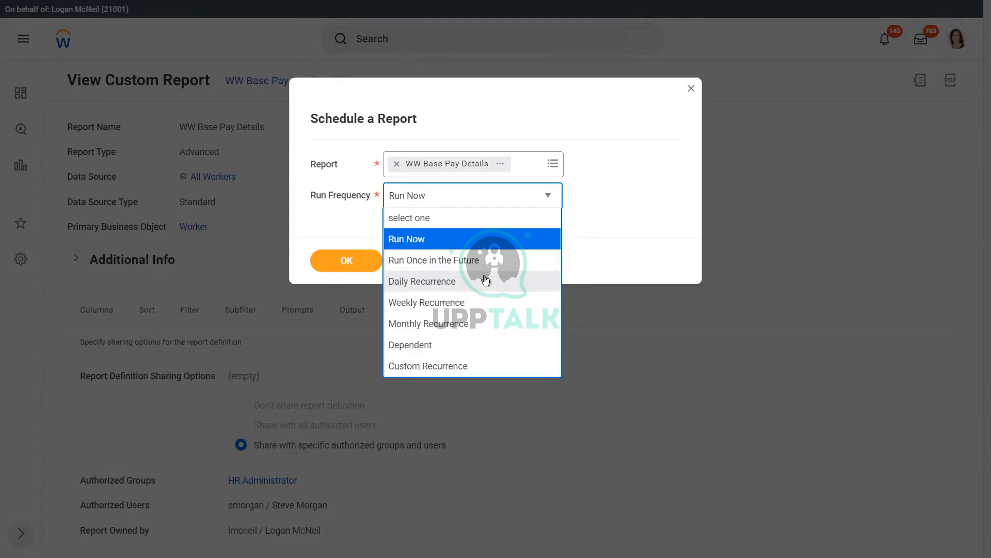
pyautogui.click(447, 288)
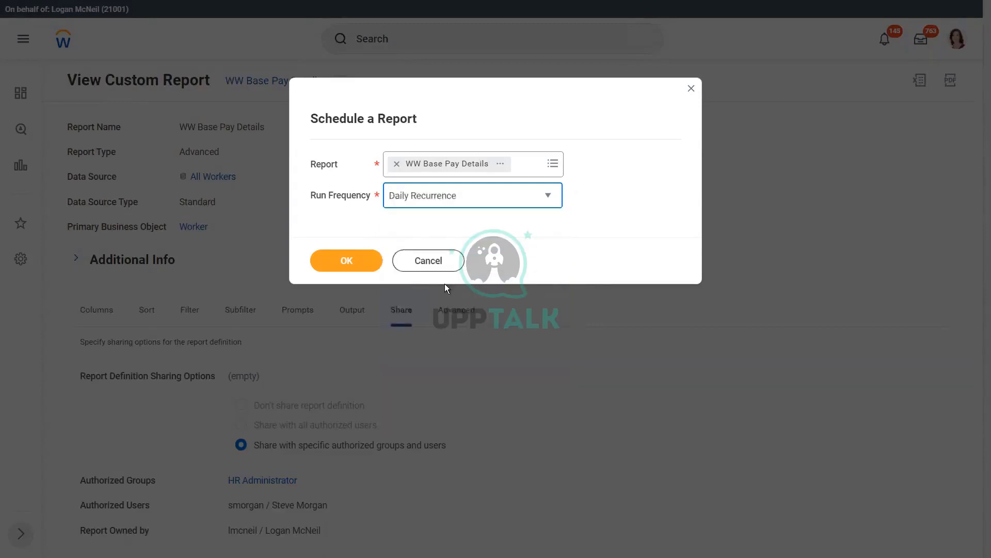
pyautogui.click(350, 263)
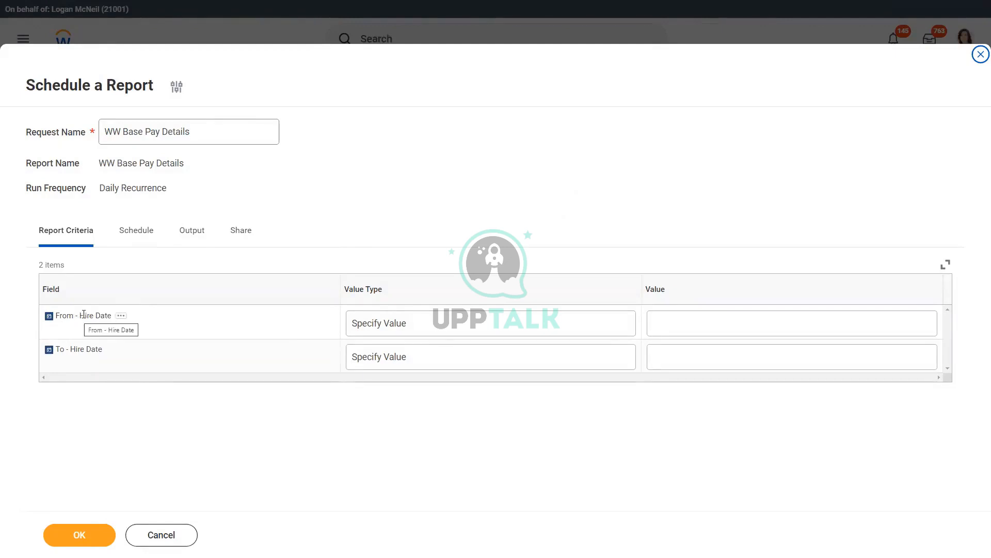
pyautogui.moveTo(77, 316); pyautogui.dragTo(108, 316)
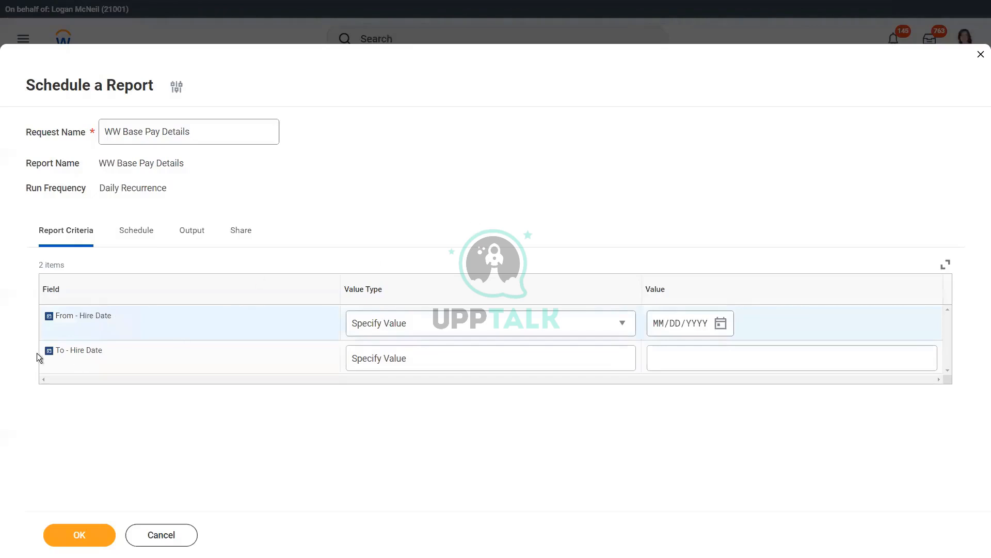
pyautogui.moveTo(86, 314)
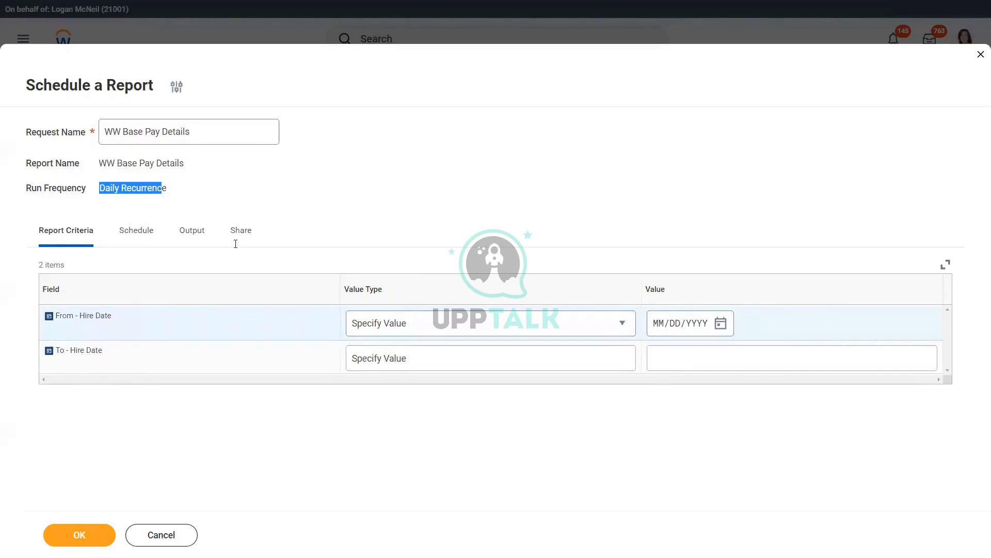
pyautogui.click(379, 184)
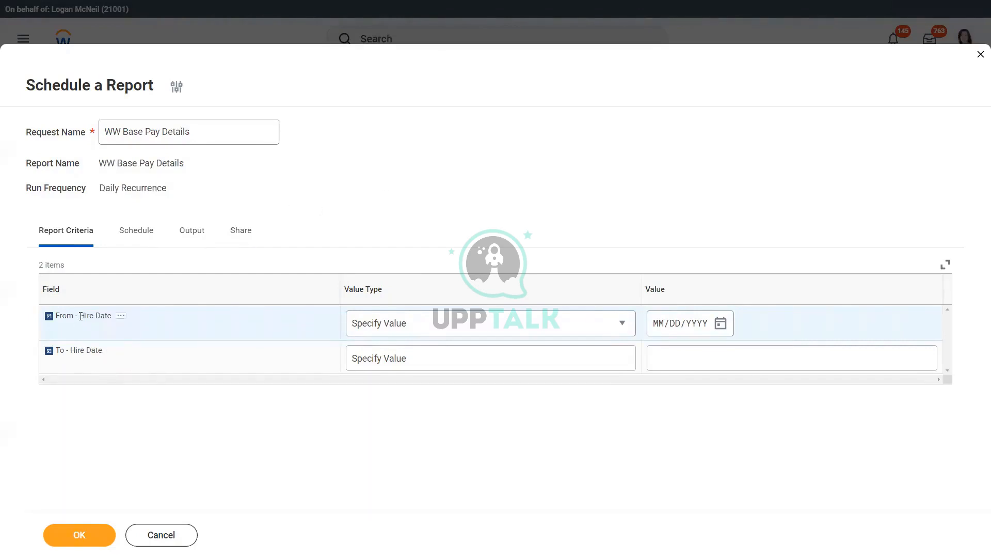
pyautogui.moveTo(81, 316); pyautogui.dragTo(98, 316)
pyautogui.click(390, 155)
# Set the value type of both From - Hire Date and To - Hire Date to Determine Value at Runtime.
pyautogui.click(460, 321)
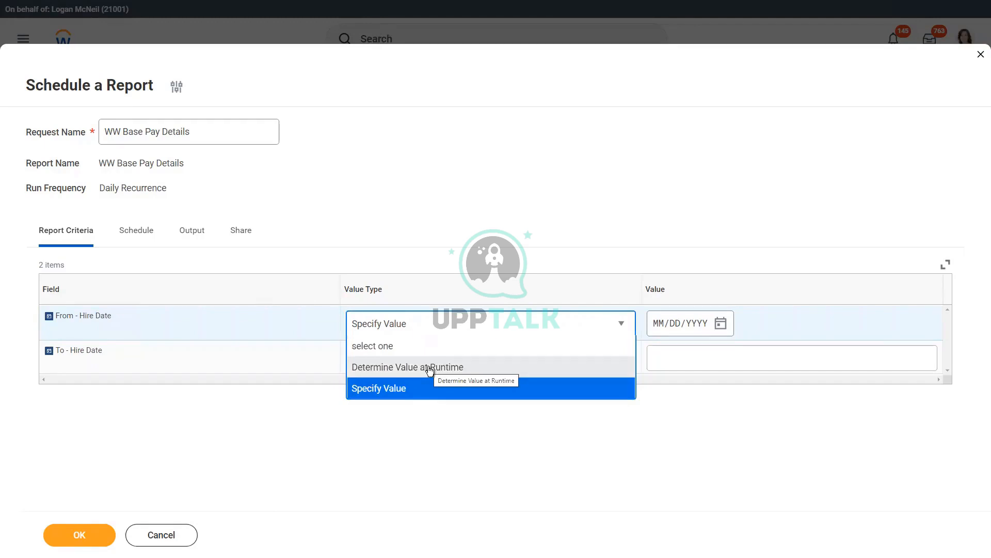
pyautogui.click(429, 368)
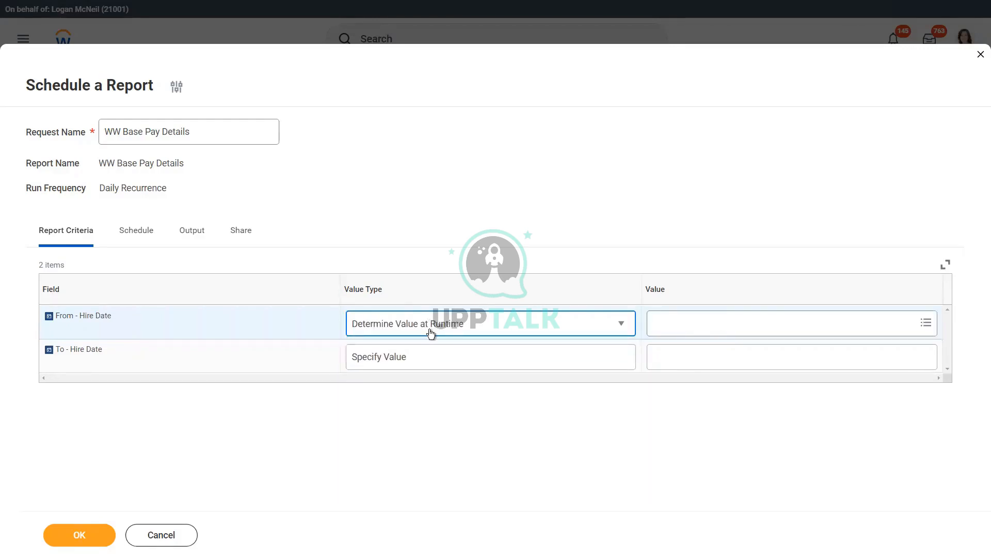
pyautogui.click(397, 360)
pyautogui.doubleClick(396, 362)
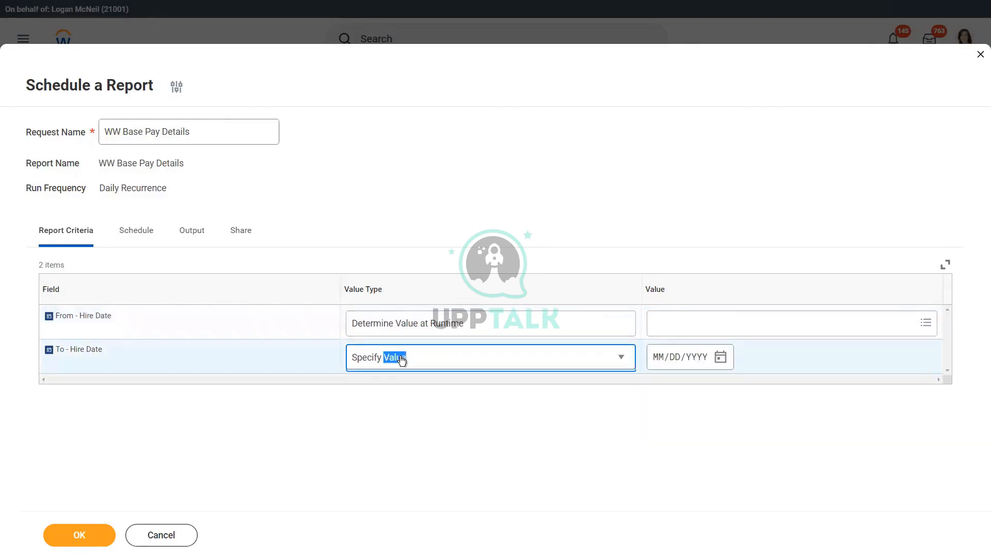
pyautogui.click(436, 364)
pyautogui.click(402, 402)
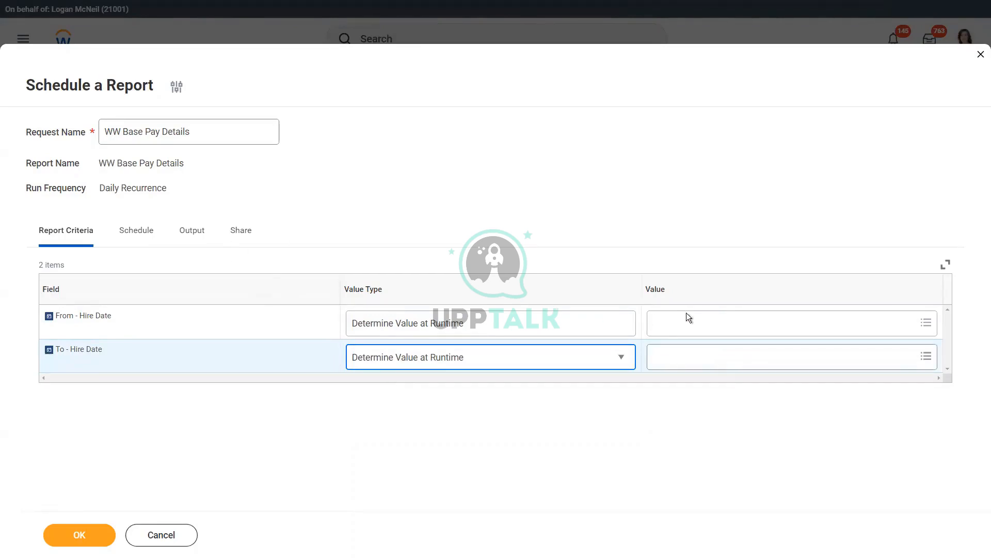
# Find "yesterday" among the runtime values and assign Yesterday (System) to From - Hire Date.
pyautogui.click(683, 330)
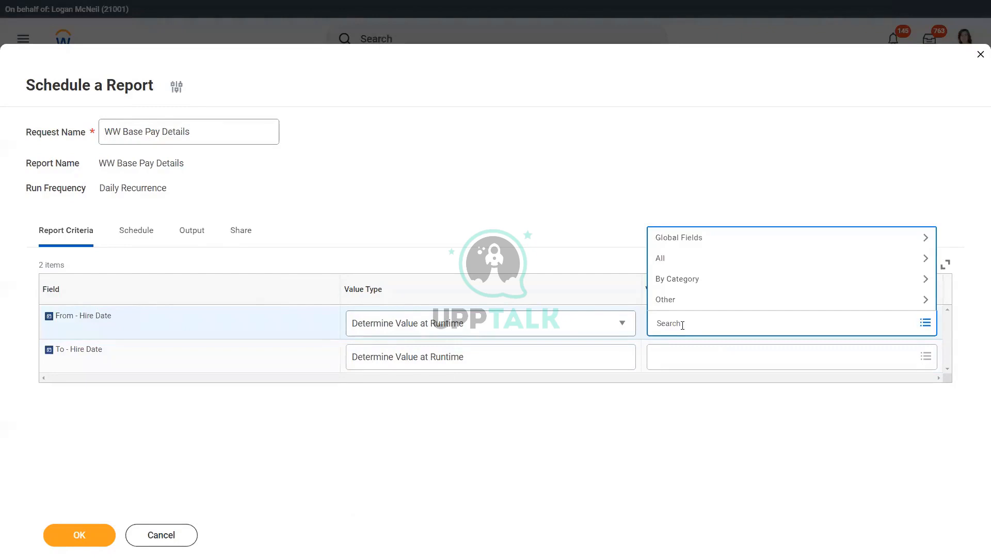
pyautogui.write('yesterday')
pyautogui.press('Return')
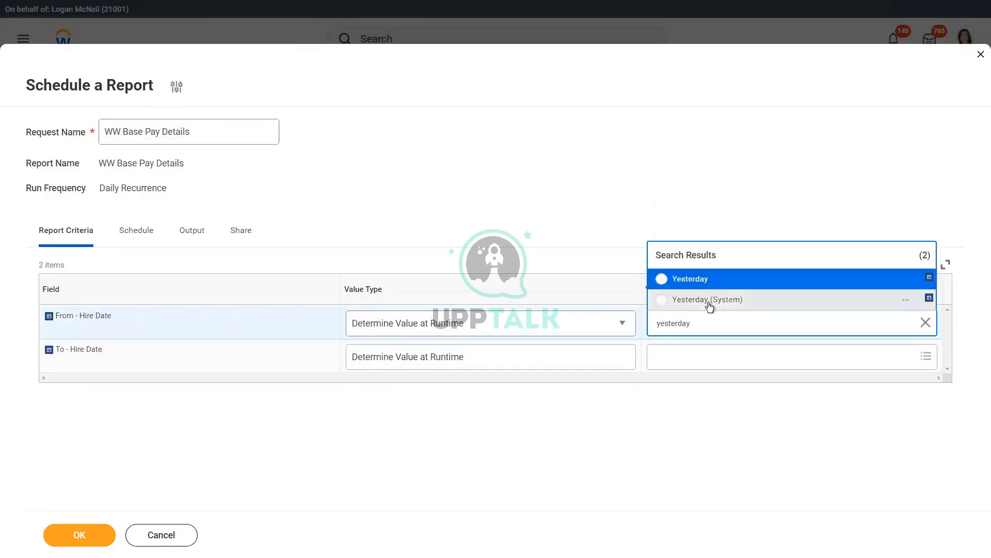
pyautogui.click(710, 305)
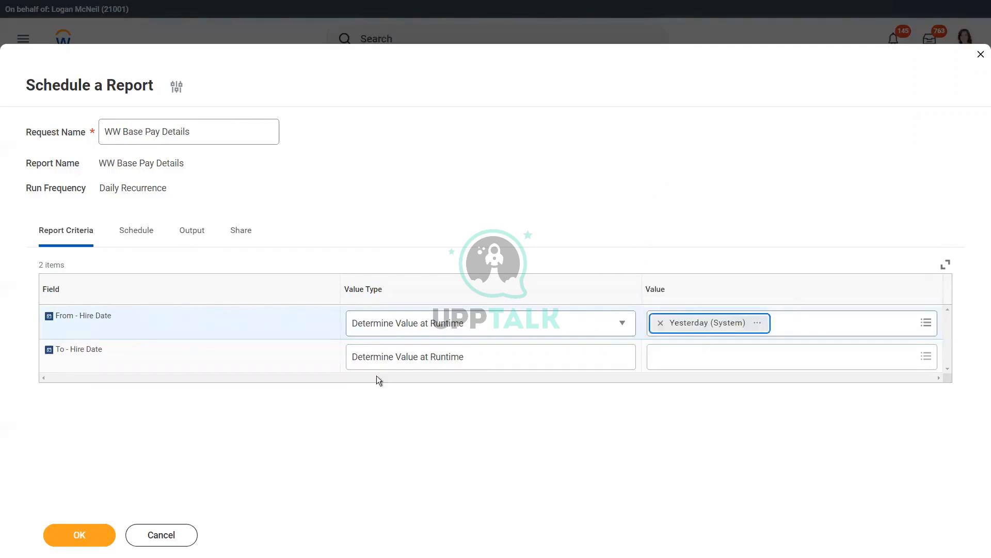
# Find "today" among the runtime values and assign Today (System) to To - Hire Date.
pyautogui.click(695, 363)
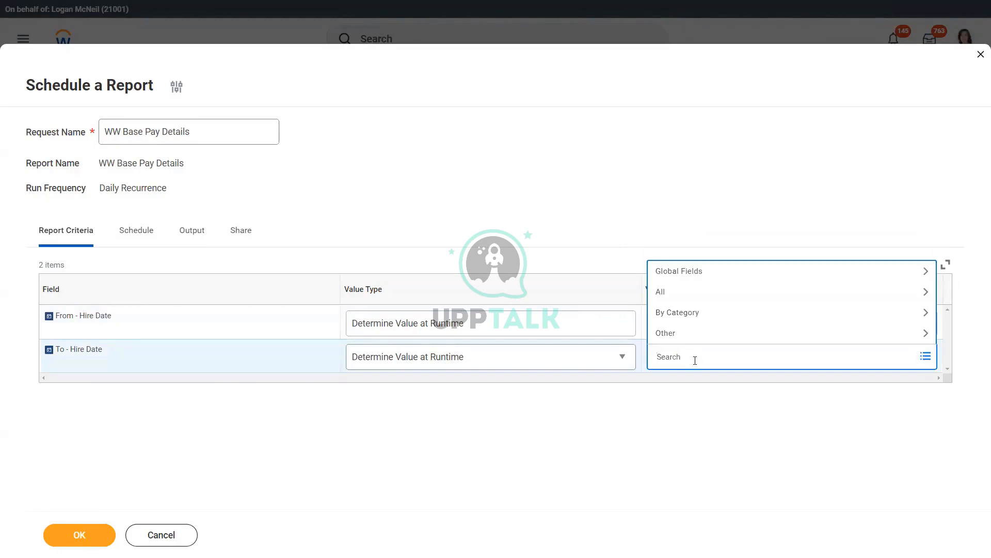
pyautogui.write('today')
pyautogui.press('Return')
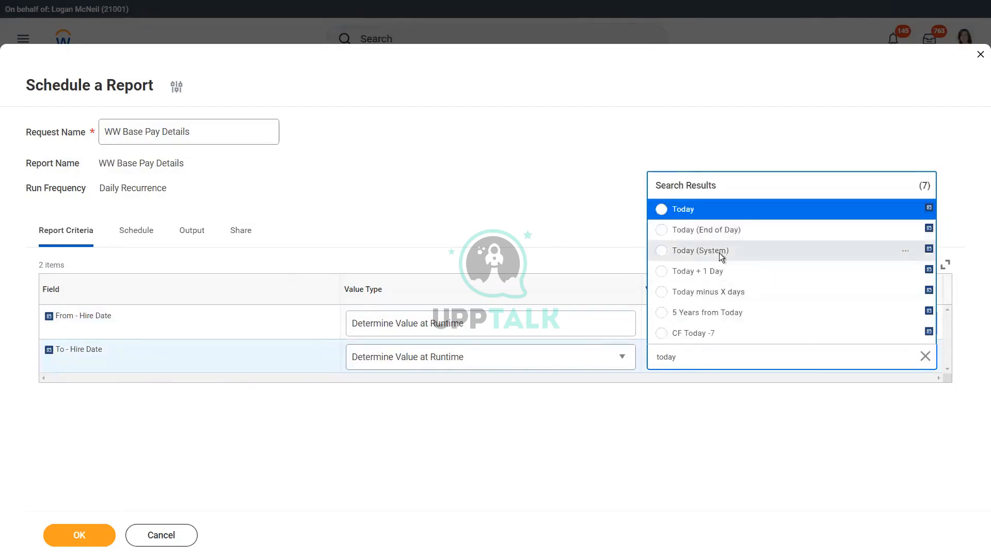
pyautogui.click(720, 251)
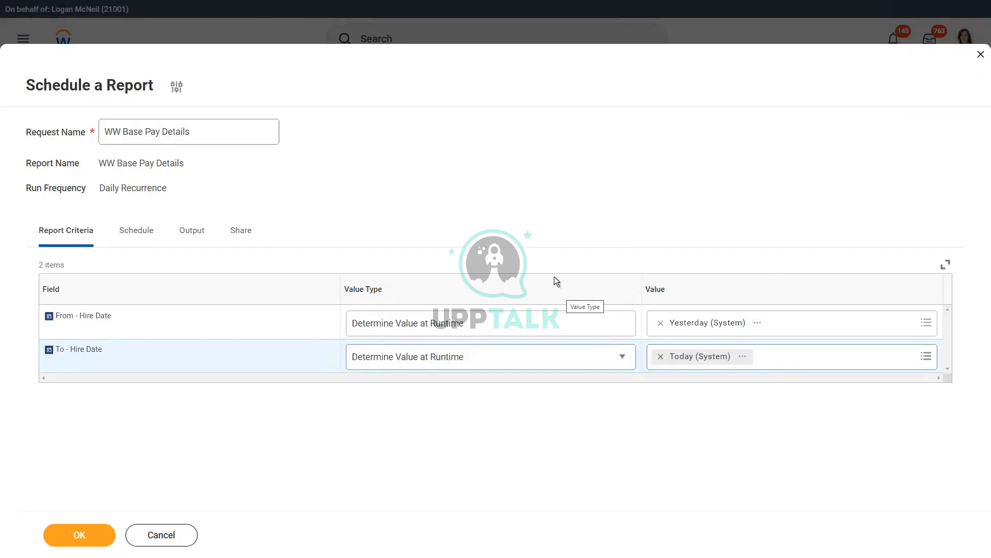
# Set the schedule's recurrence type to Recurs Every x Day(s) with an interval of 1 day.
pyautogui.click(144, 236)
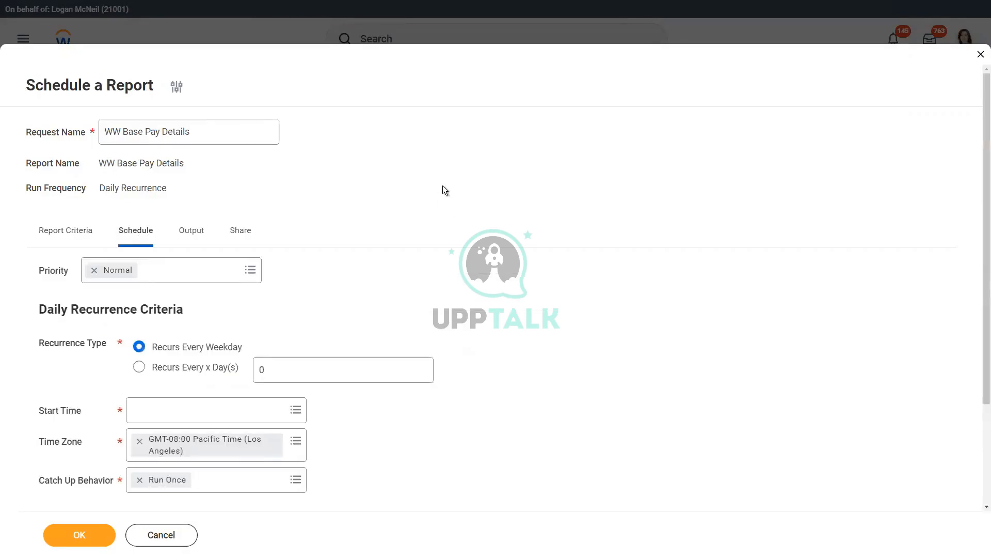
pyautogui.scroll(-3, 445, 190)
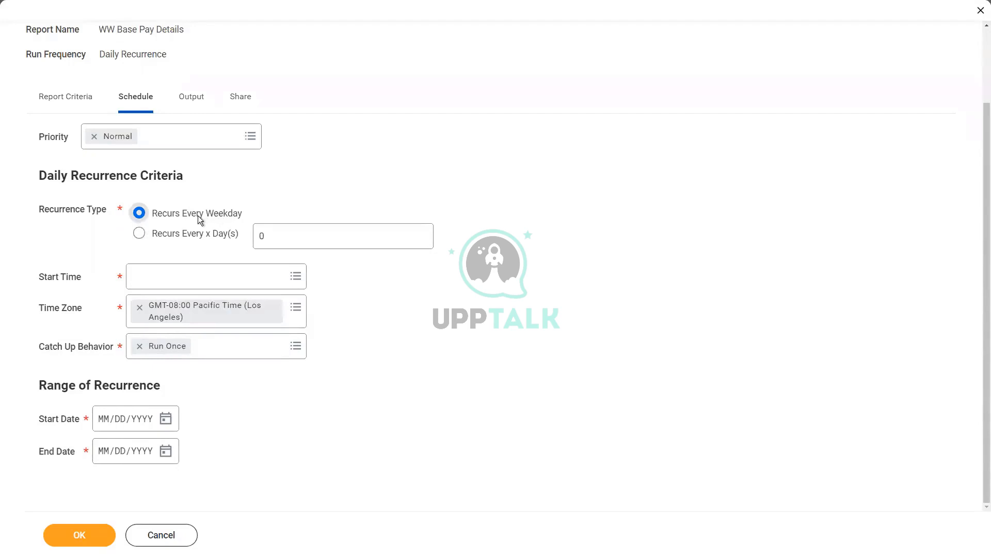
pyautogui.click(139, 234)
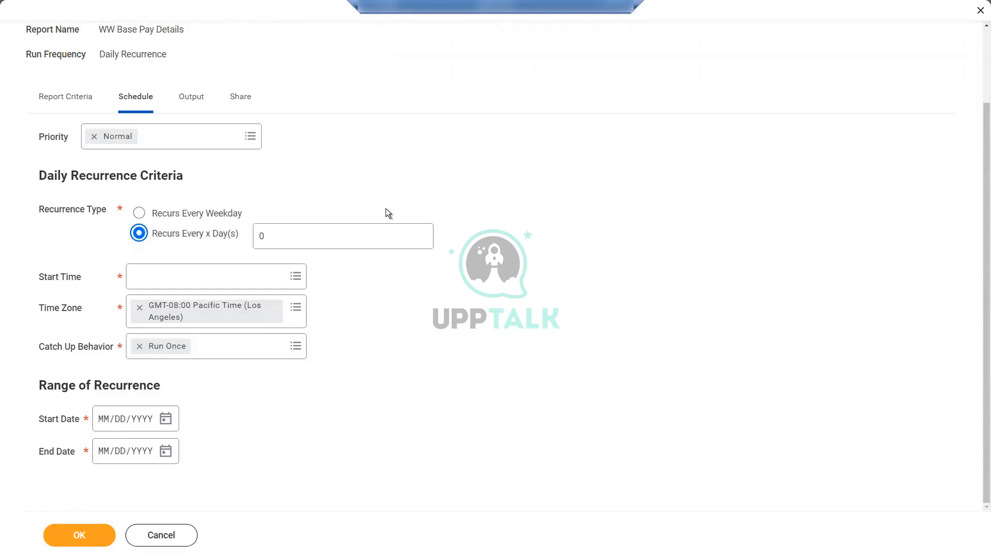
pyautogui.click(203, 216)
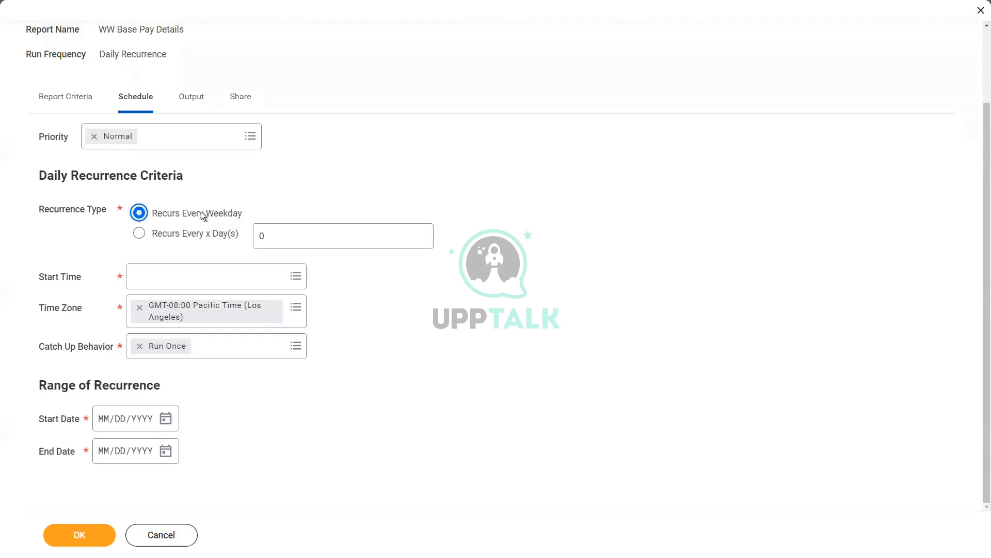
pyautogui.click(197, 234)
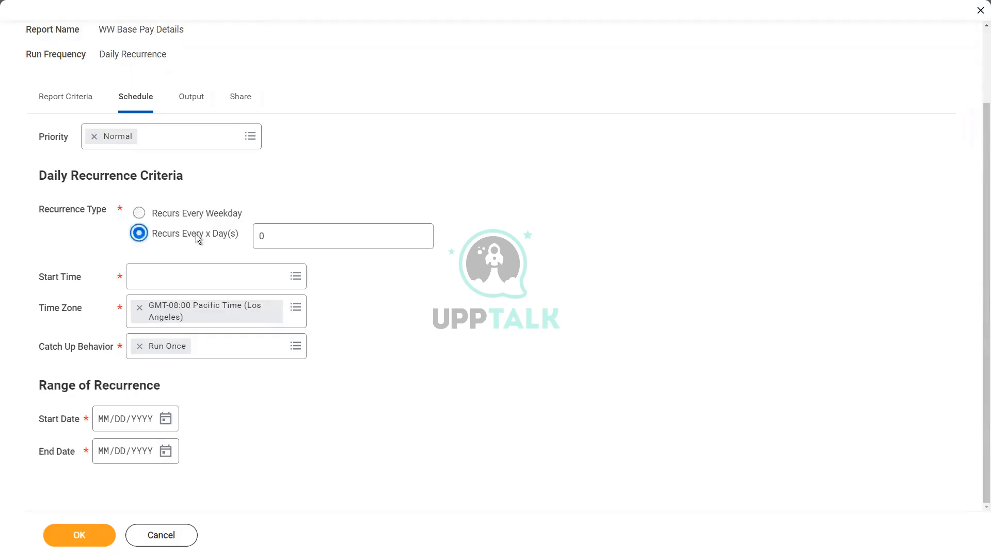
pyautogui.click(293, 234)
pyautogui.press('BackSpace')
pyautogui.write('1')
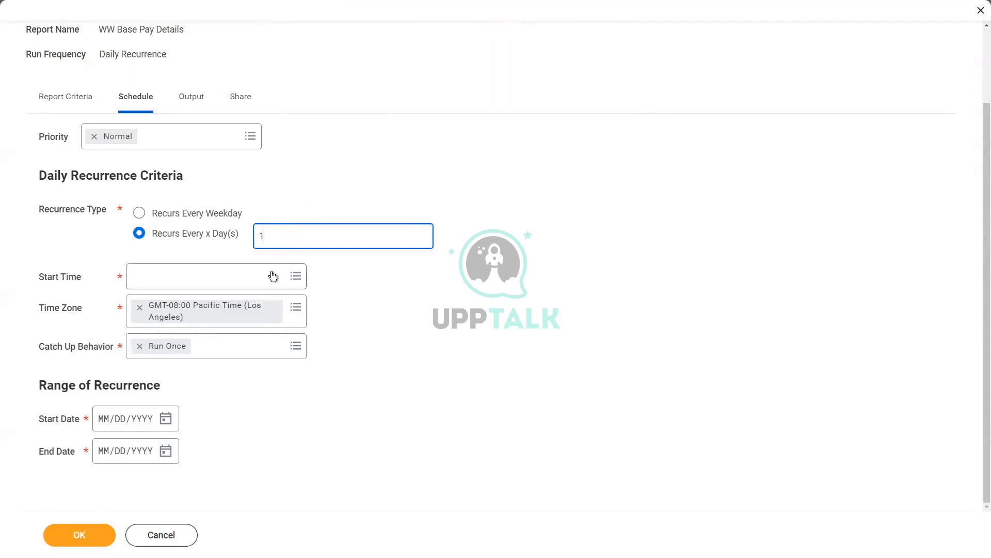
# Try other recurrence intervals for the schedule, such as 2, 3 and 7 days.
pyautogui.press('BackSpace')
pyautogui.write('2')
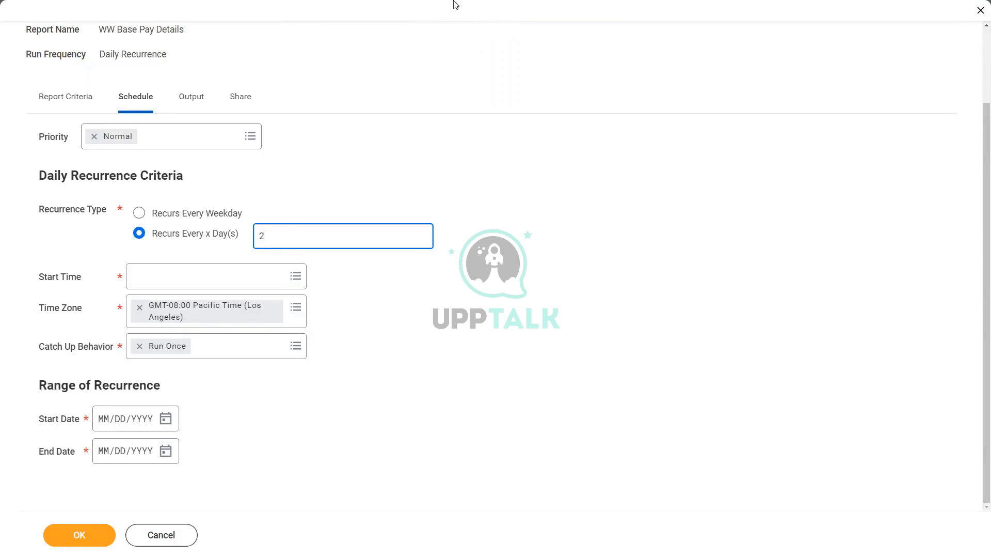
pyautogui.moveTo(456, 4)
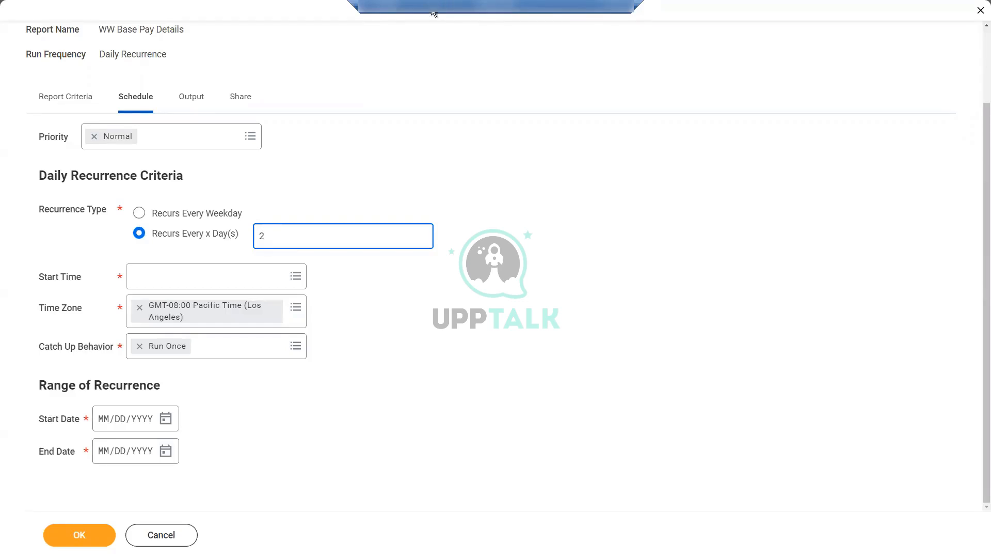
pyautogui.click(272, 235)
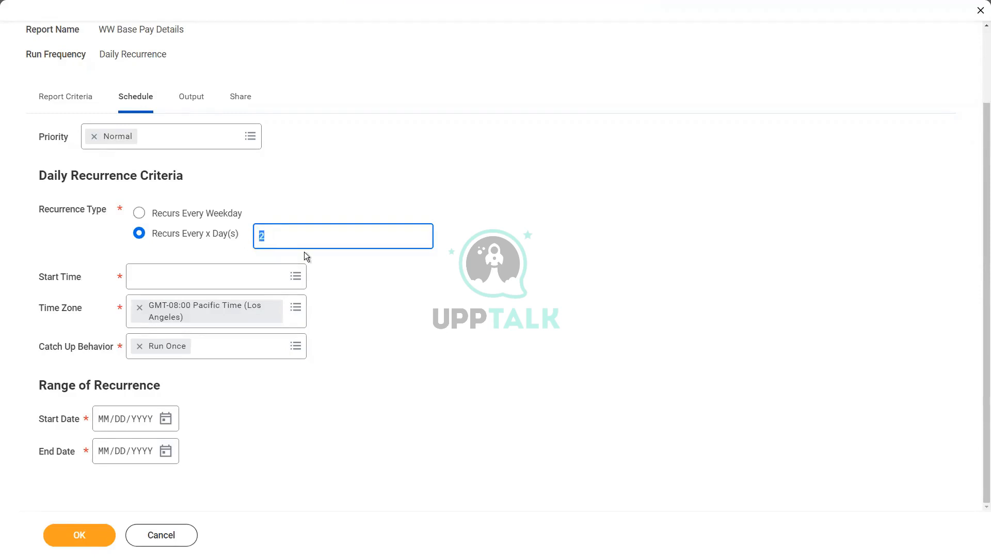
pyautogui.write('3')
pyautogui.write('7')
pyautogui.press('BackSpace')
pyautogui.write('1')
pyautogui.press('BackSpace')
# Recheck the hire date report criteria and set the schedule's recurrence interval to 1 day.
pyautogui.click(67, 100)
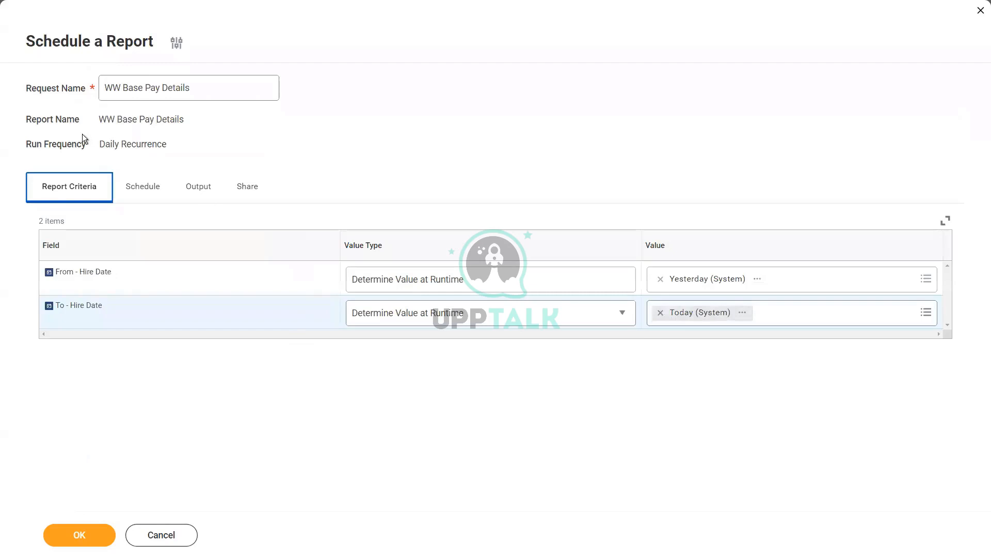
pyautogui.click(287, 330)
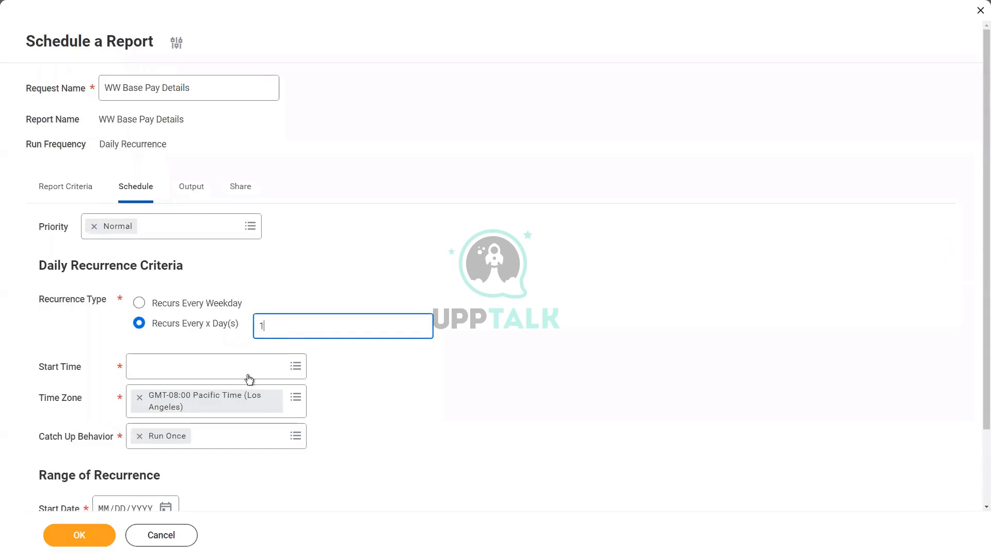
# Set the schedule's start time to 6:30 AM and recheck the From and To hire date values in the report criteria.
pyautogui.click(297, 370)
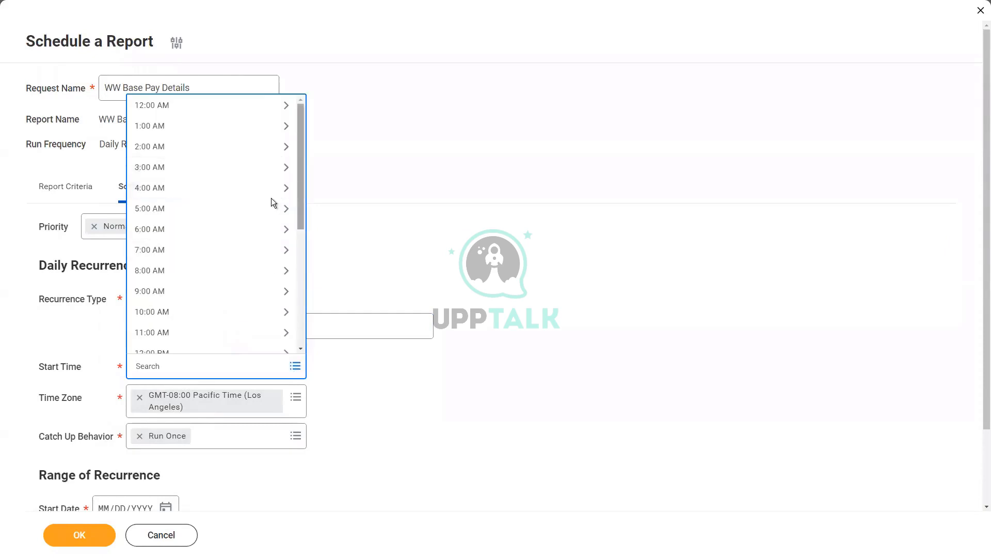
pyautogui.click(179, 233)
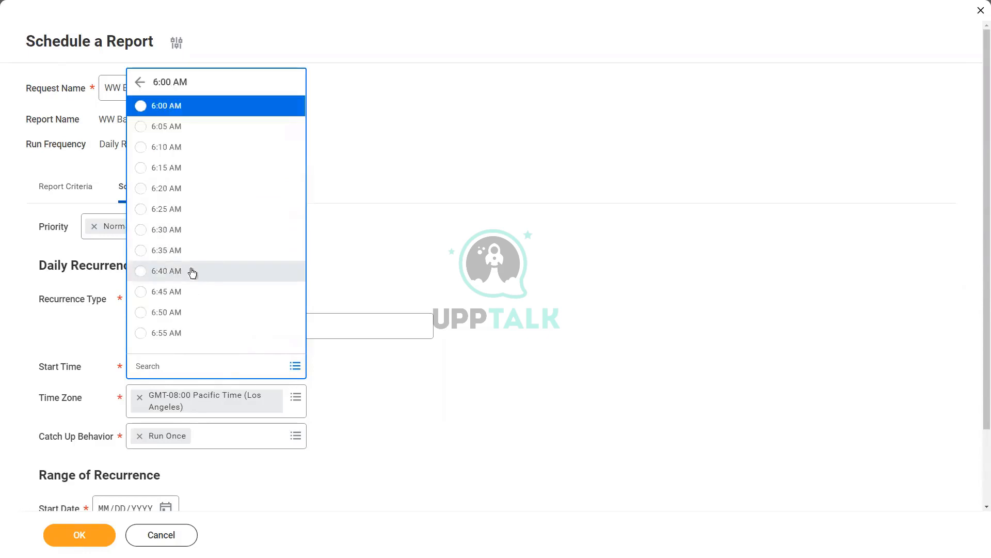
pyautogui.click(189, 231)
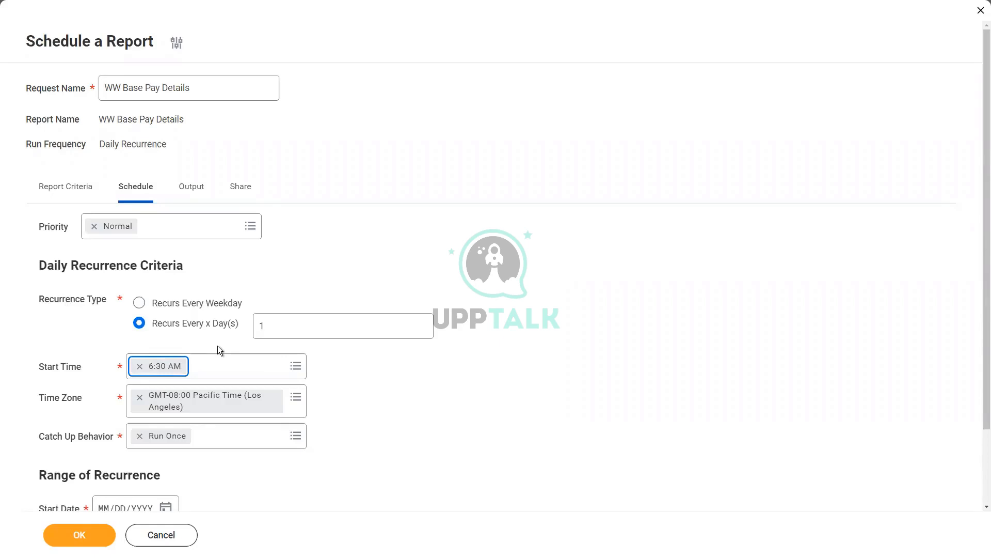
pyautogui.scroll(-2, 399, 259)
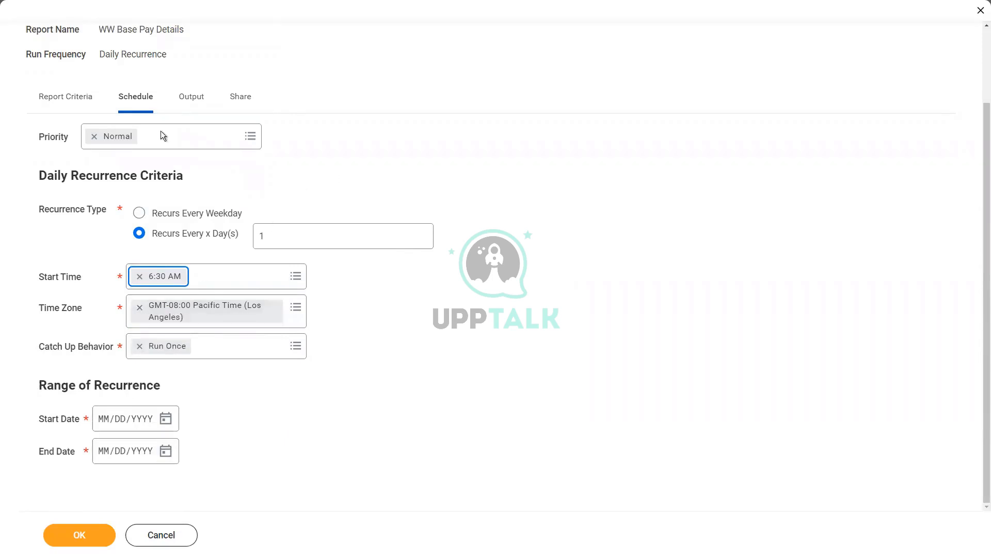
pyautogui.click(63, 99)
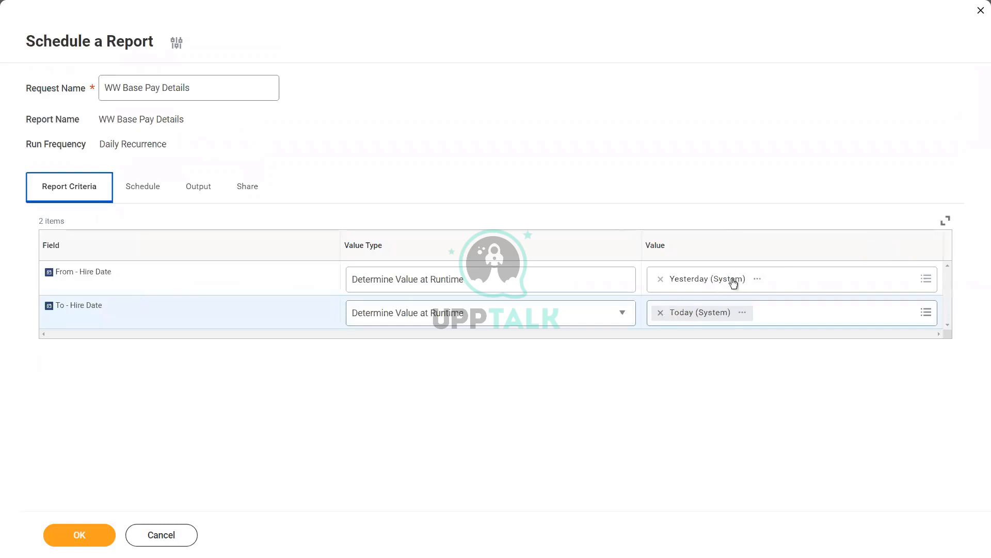
pyautogui.click(152, 191)
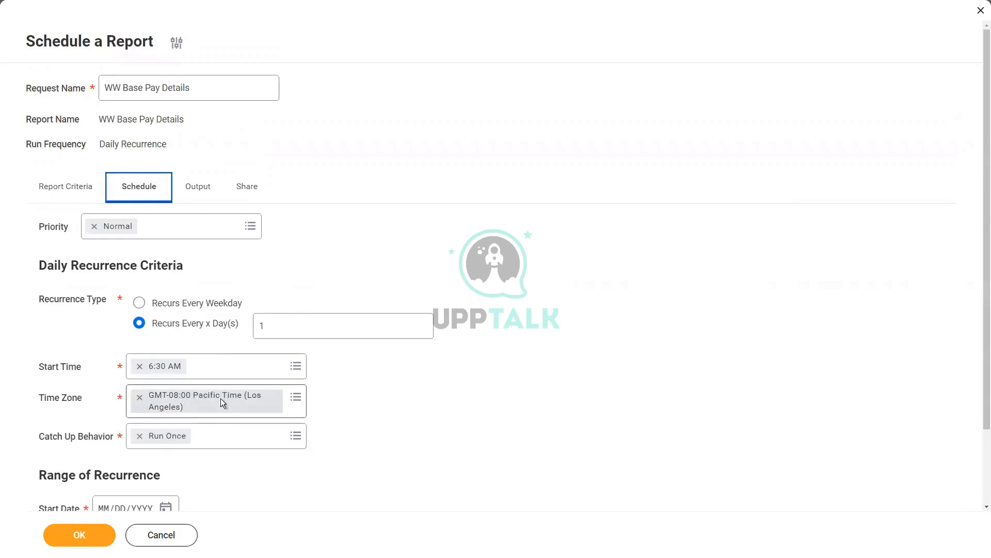
# Clear the Pacific Time (Los Angeles) time zone from the schedule and open the time zone choices.
pyautogui.scroll(-2, 221, 398)
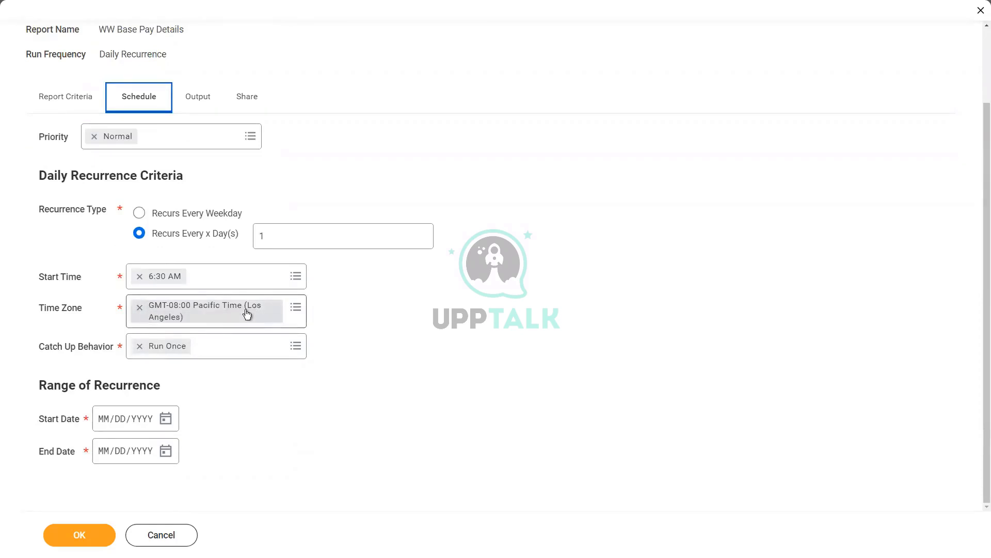
pyautogui.click(140, 307)
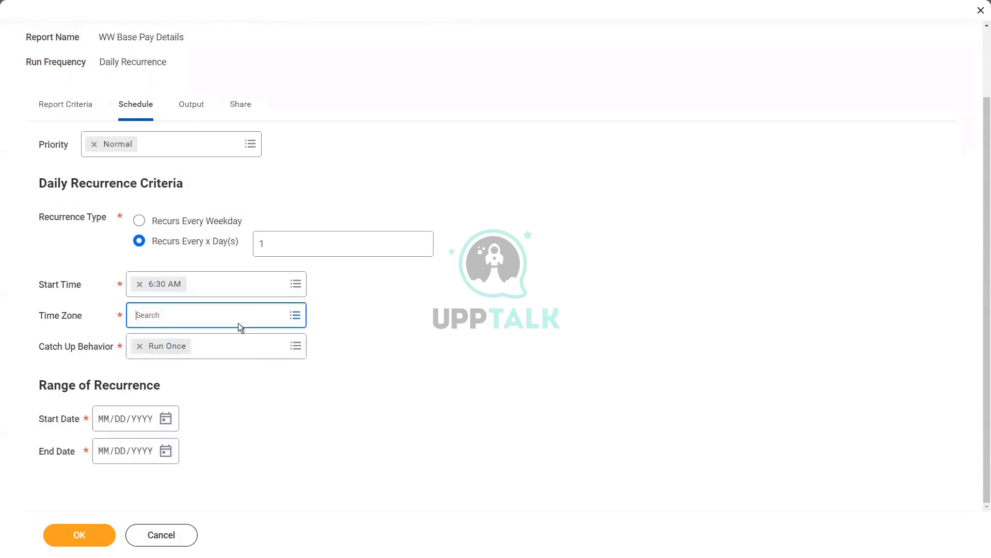
pyautogui.click(237, 315)
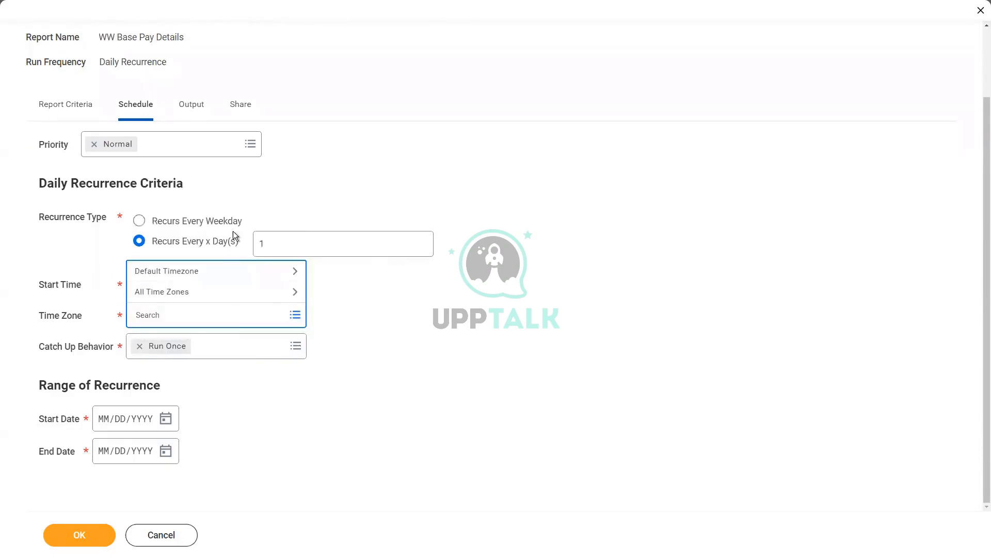